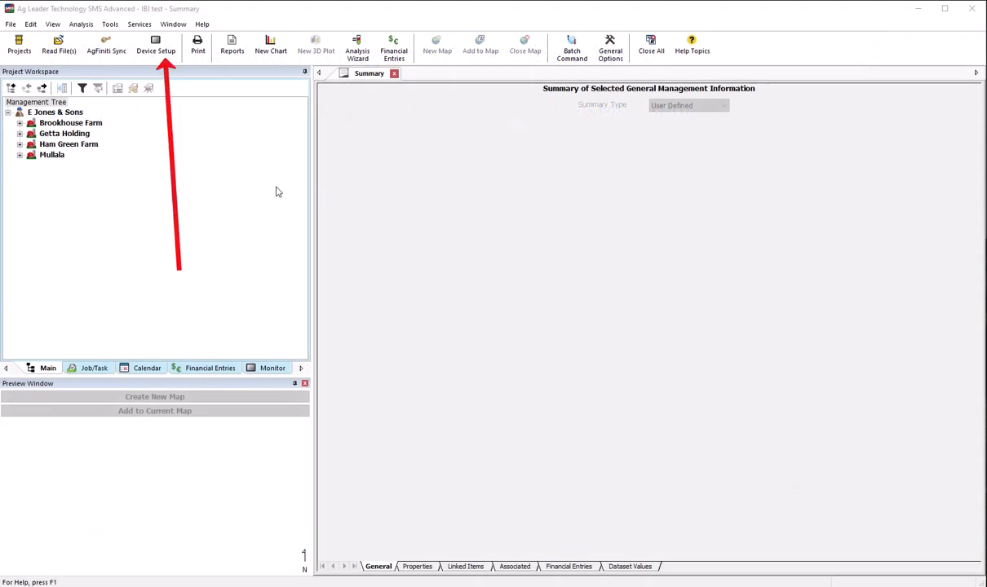
- Create a new device setup configuration named PLM Connect
{"action": "left_click", "coordinate": [153, 46]}
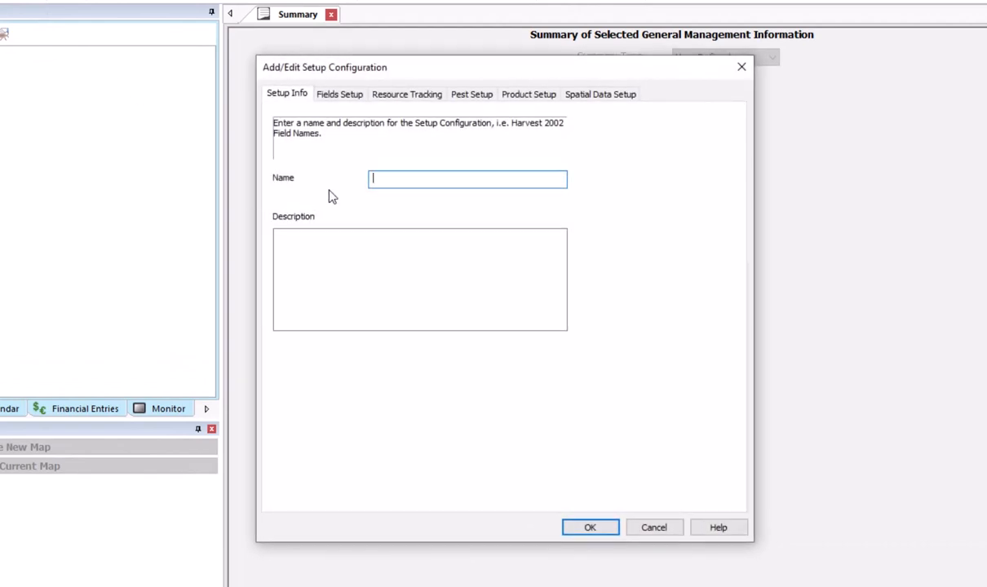
{"action": "type", "text": "PLM Connect"}
{"action": "left_click_drag", "start_coordinate": [426, 70], "coordinate": [436, 96]}
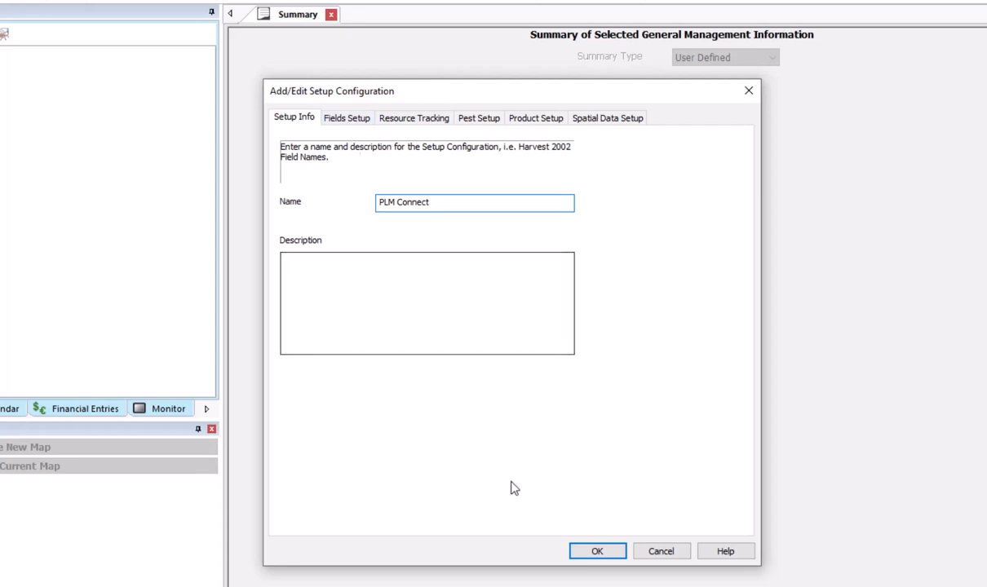
- Add all fields of the grower E Jones & Sons to the configuration, and look through its resource tracking, pest and product settings
{"action": "left_click", "coordinate": [346, 118]}
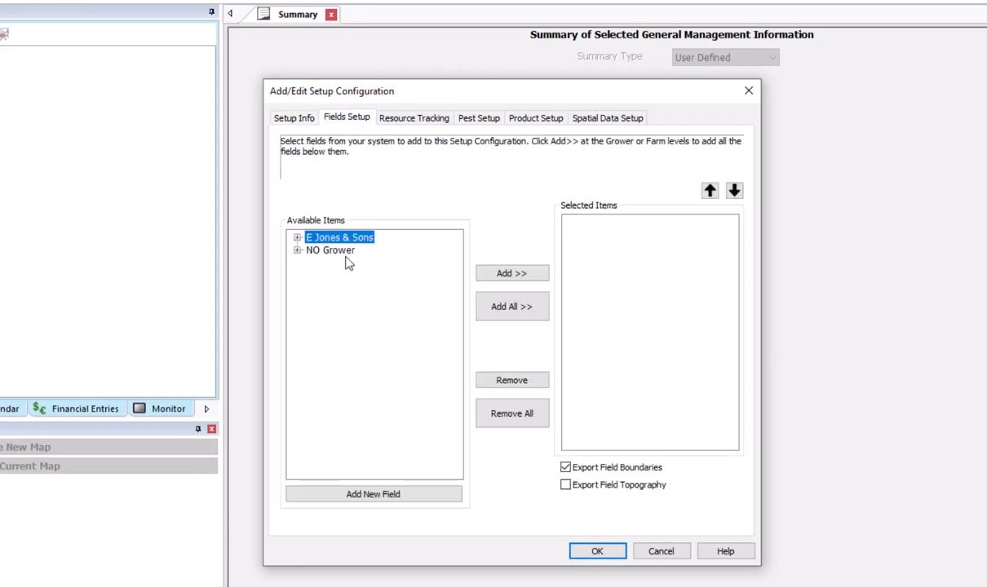
{"action": "left_click", "coordinate": [494, 277]}
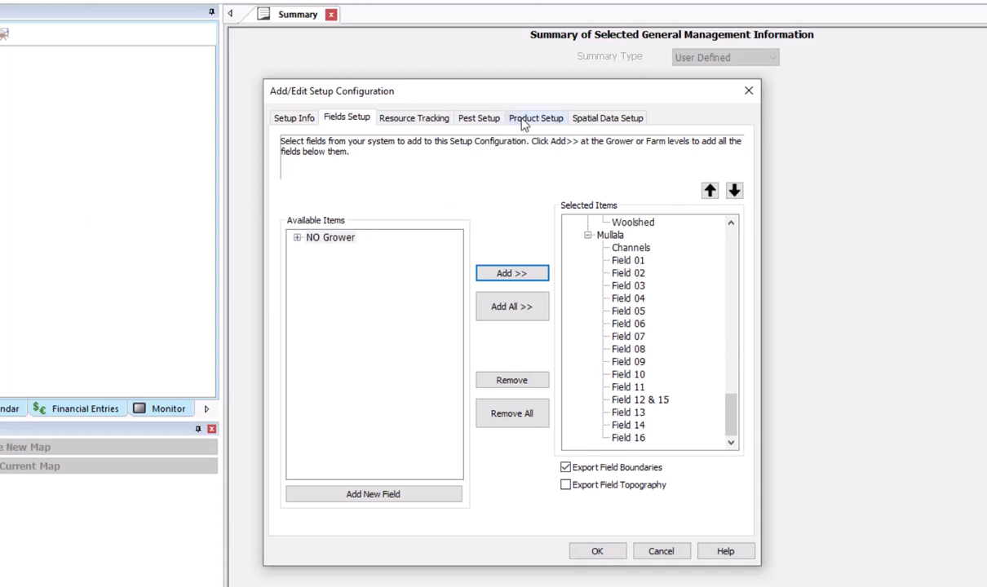
{"action": "left_click", "coordinate": [428, 120]}
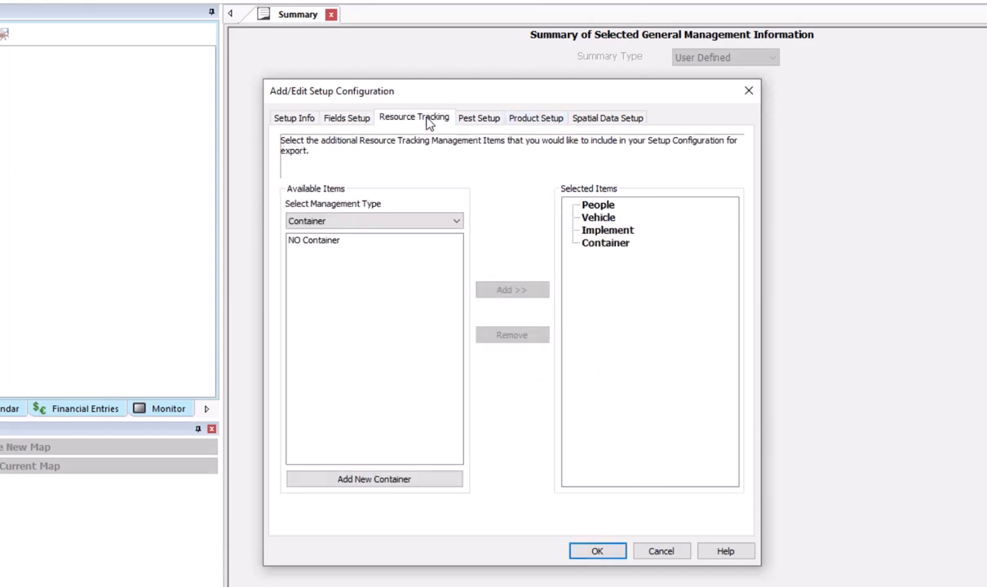
{"action": "left_click", "coordinate": [479, 122]}
{"action": "left_click", "coordinate": [516, 122]}
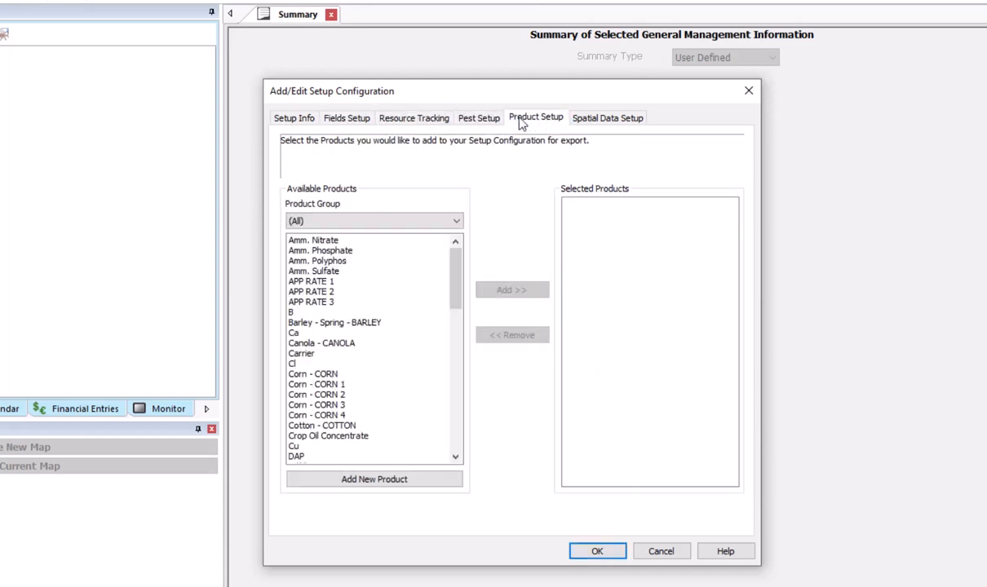
- Add all guidance and boundary operations from 2021 back to 2017 to the configuration's spatial data and save the configuration
{"action": "left_click", "coordinate": [587, 122]}
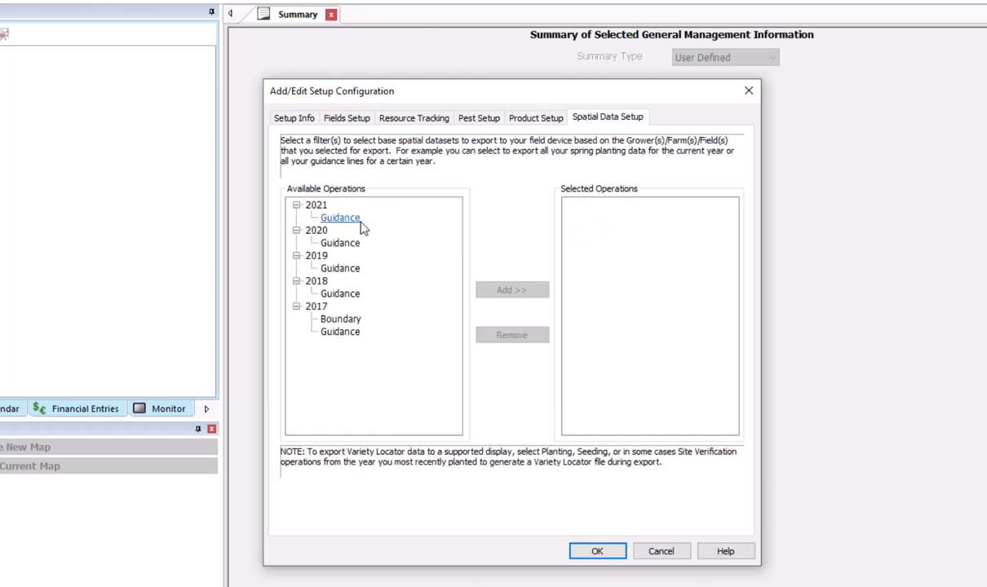
{"action": "left_click", "coordinate": [316, 205]}
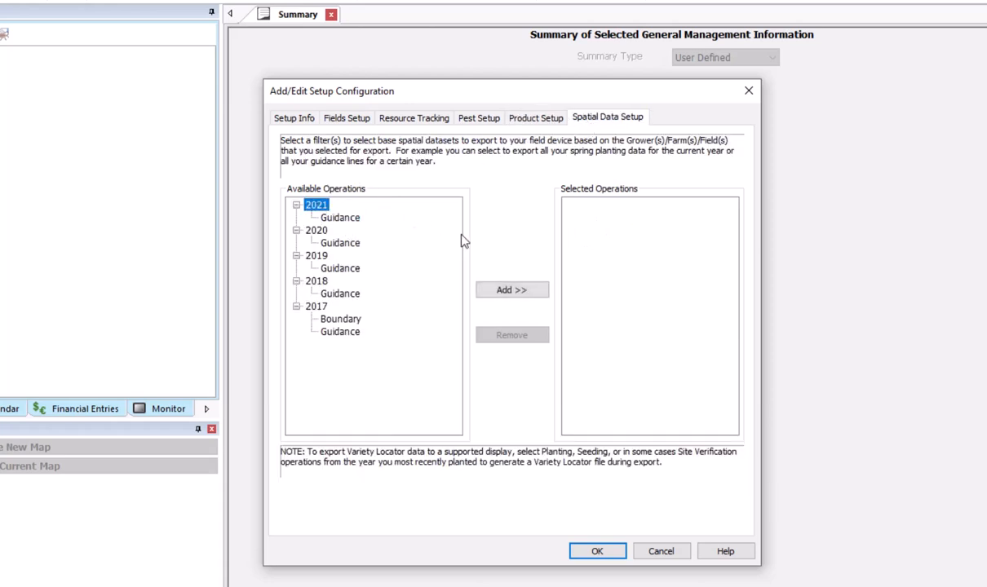
{"action": "left_click", "coordinate": [511, 292]}
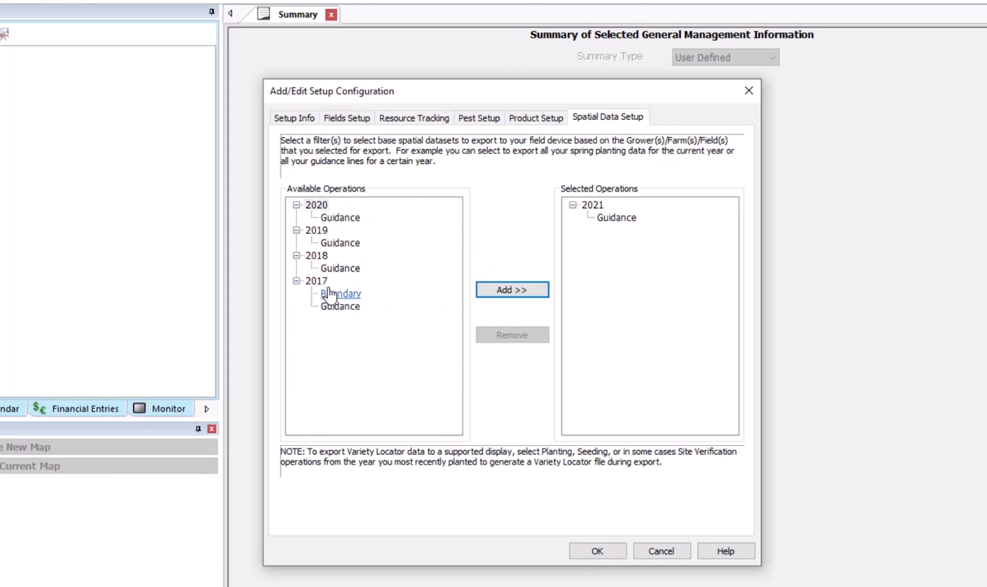
{"action": "left_click", "coordinate": [317, 206]}
{"action": "left_click", "coordinate": [512, 294]}
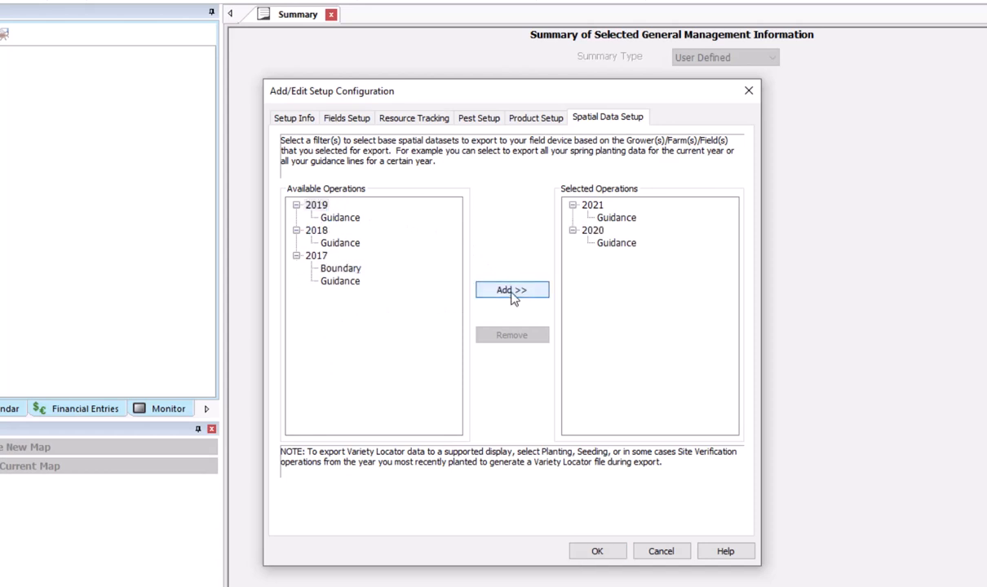
{"action": "left_click", "coordinate": [512, 293]}
{"action": "left_click", "coordinate": [511, 293]}
{"action": "left_click", "coordinate": [512, 294]}
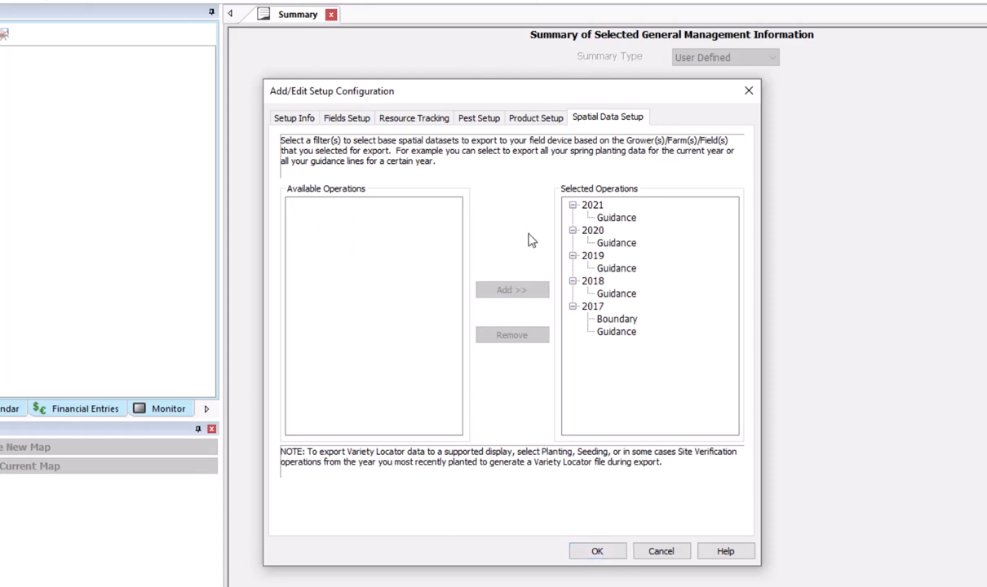
{"action": "left_click", "coordinate": [613, 320]}
{"action": "left_click", "coordinate": [597, 552]}
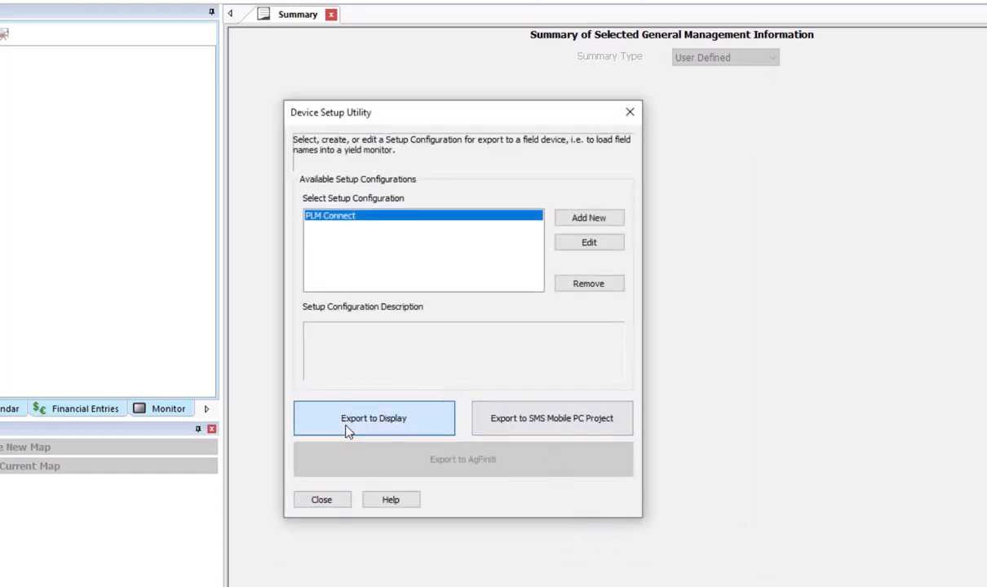
- Export the PLM Connect configuration to the Desktop in New Holland Intelliview IV (v30.x) format and close the Device Setup Utility
{"action": "left_click", "coordinate": [347, 430]}
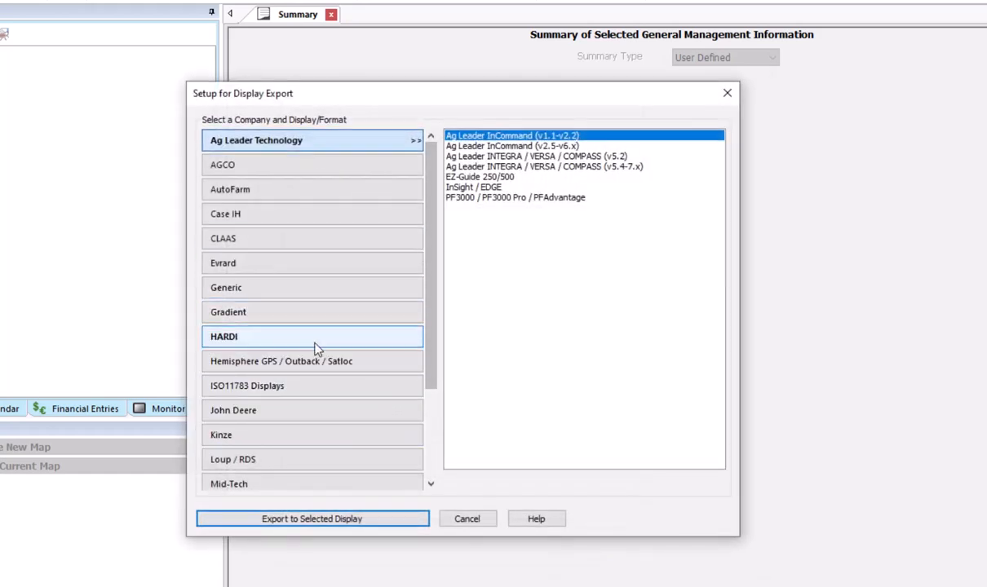
{"action": "scroll", "coordinate": [298, 375], "scroll_direction": "down", "scroll_amount": 2}
{"action": "left_click", "coordinate": [297, 387]}
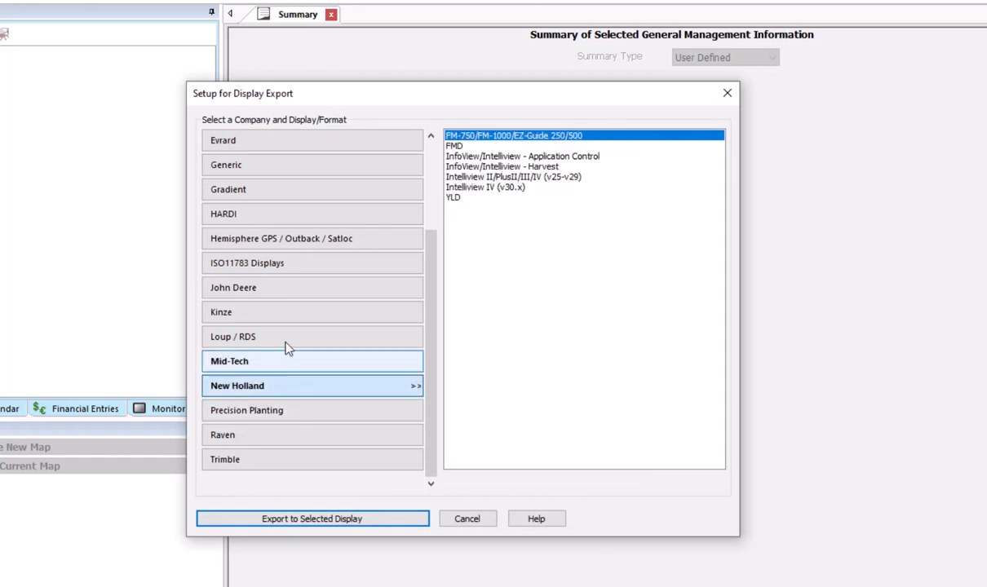
{"action": "left_click", "coordinate": [446, 187]}
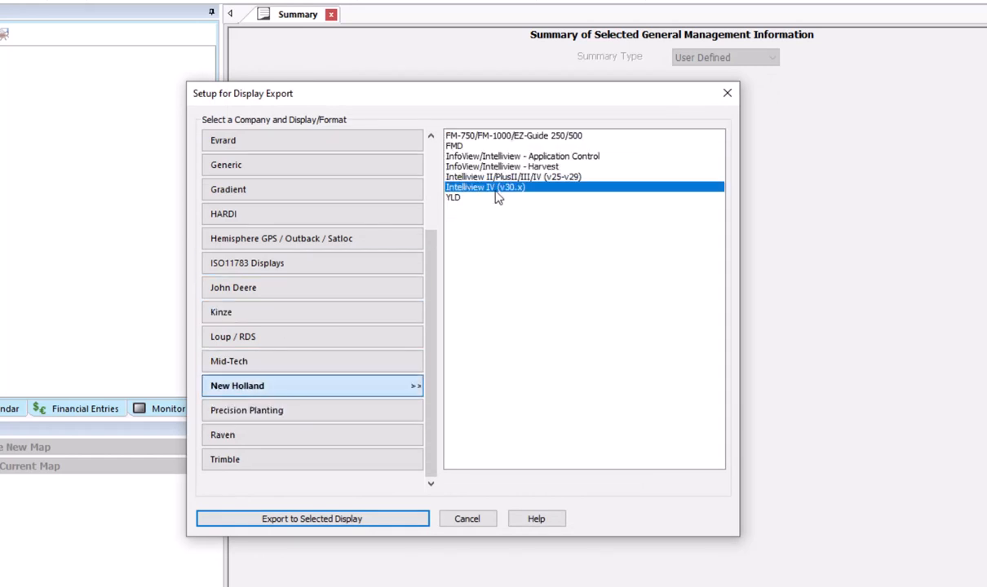
{"action": "left_click", "coordinate": [242, 523]}
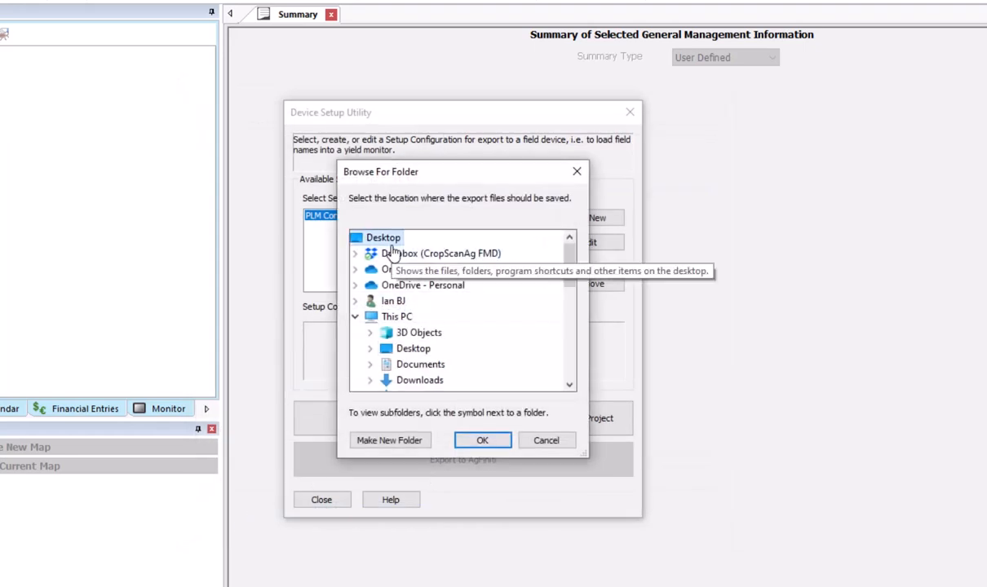
{"action": "left_click", "coordinate": [479, 440]}
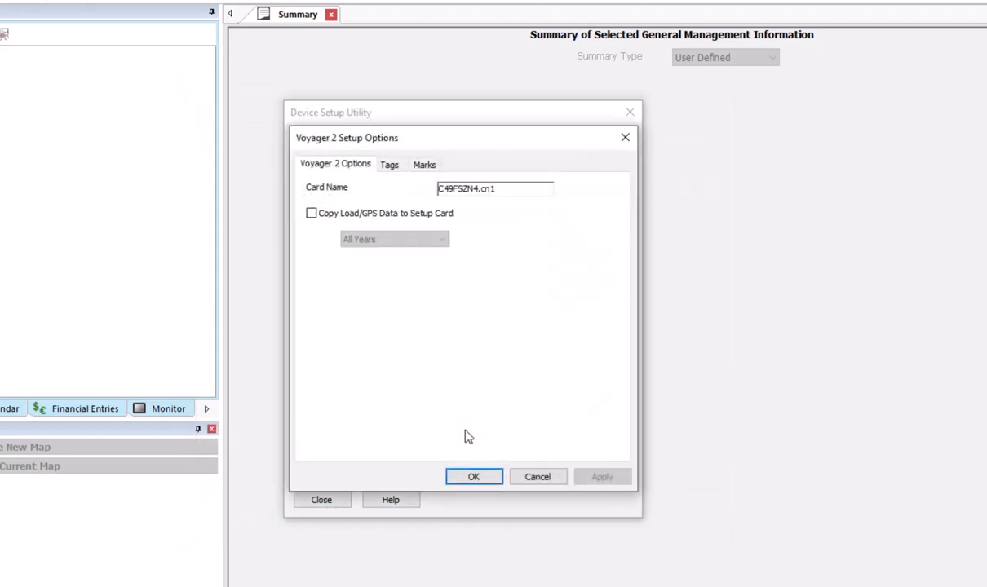
{"action": "left_click", "coordinate": [477, 481]}
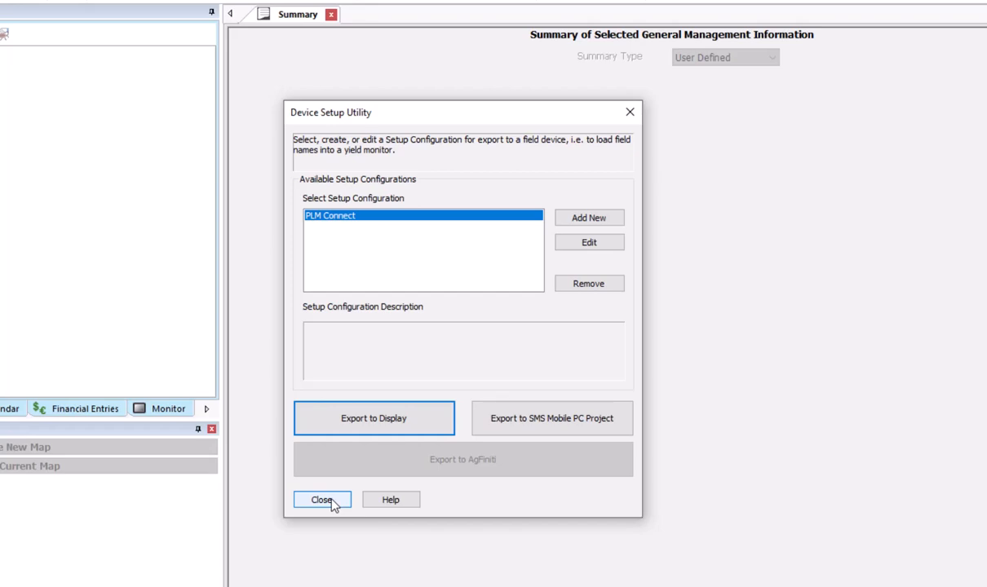
{"action": "left_click", "coordinate": [330, 501]}
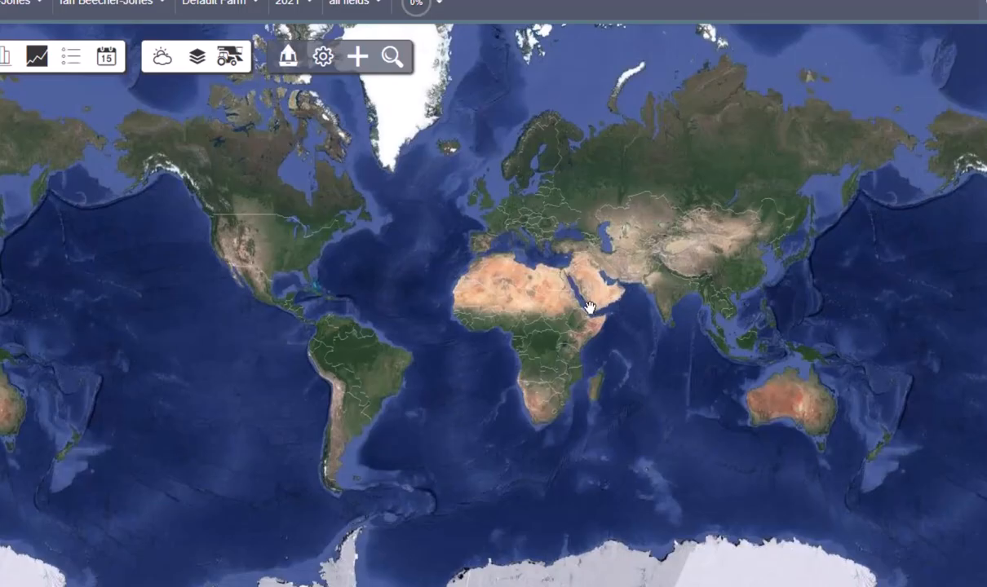
- Switch to the New Holland My Farm portal and start a CaseIH/New Holland/Steyr (CN1) upload, opening the file selection
{"action": "left_click", "coordinate": [357, 58]}
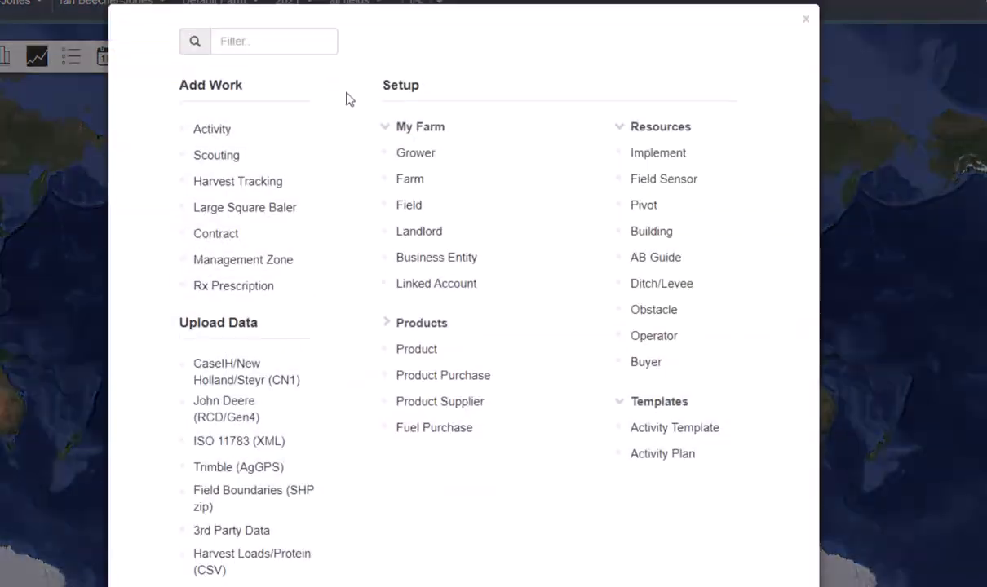
{"action": "left_click", "coordinate": [236, 374]}
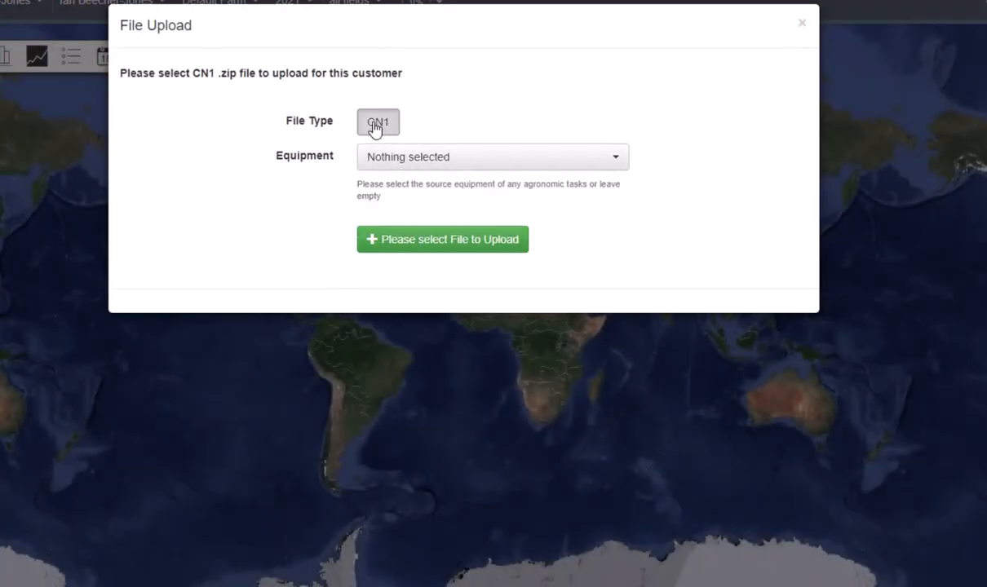
{"action": "left_click", "coordinate": [413, 245]}
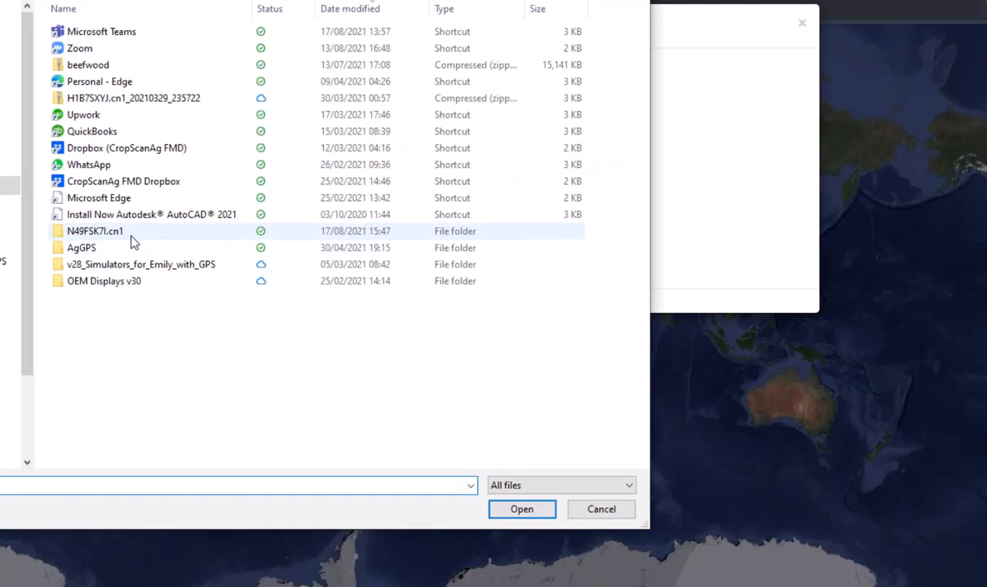
- Compress the N49FSK7I.cn1 folder into a zip file and upload that zip
{"action": "left_click", "coordinate": [120, 235]}
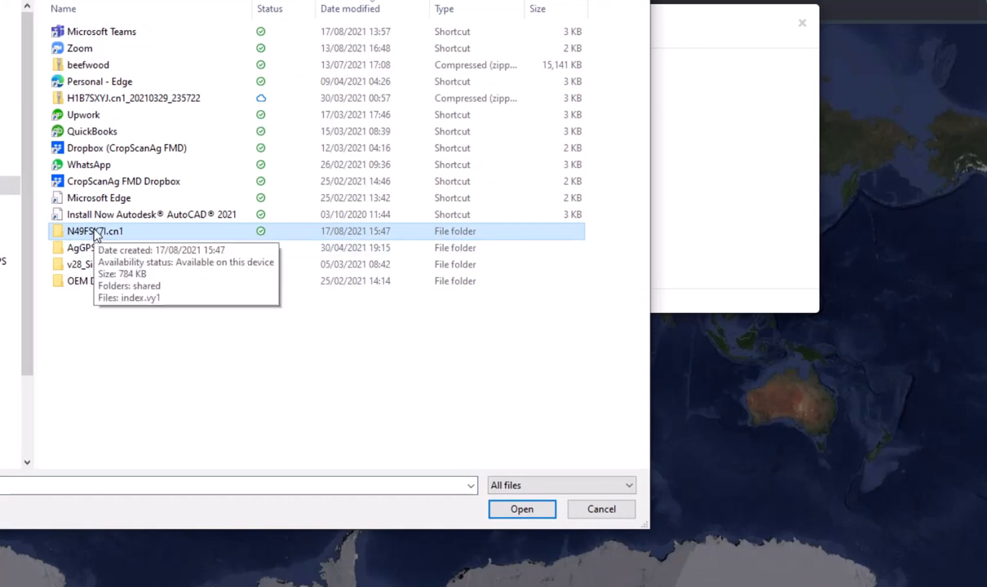
{"action": "right_click", "coordinate": [96, 233]}
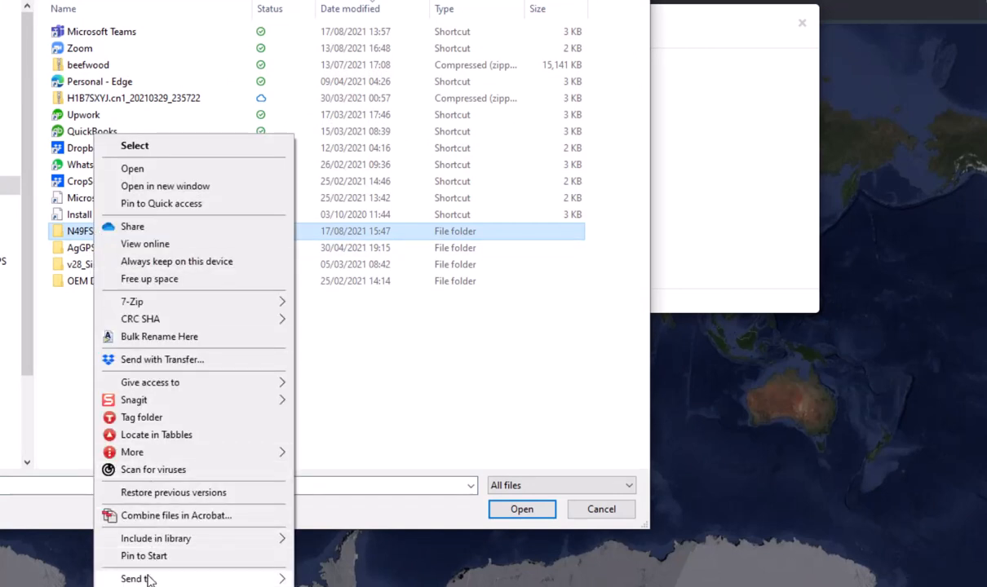
{"action": "mouse_move", "coordinate": [143, 579]}
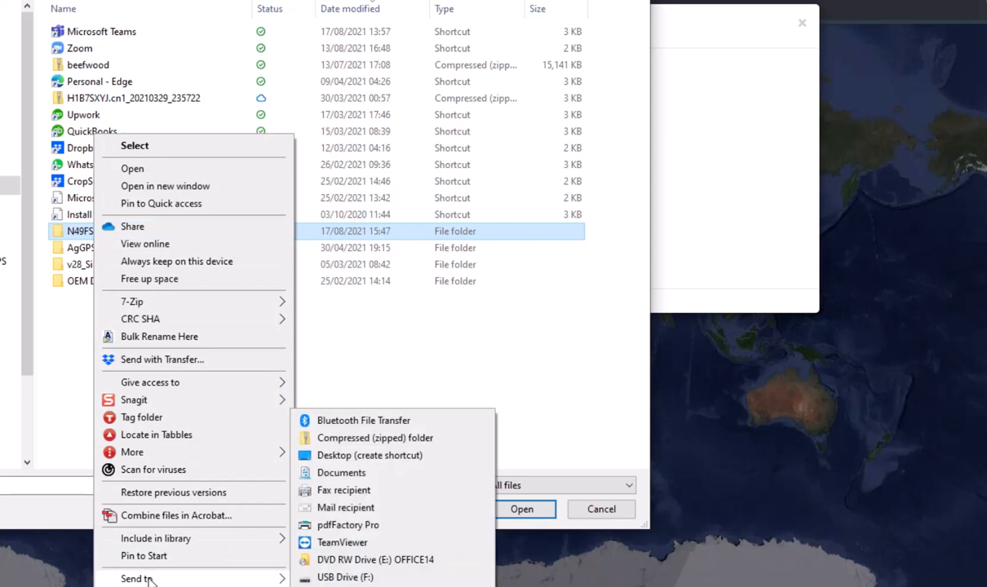
{"action": "left_click", "coordinate": [357, 440]}
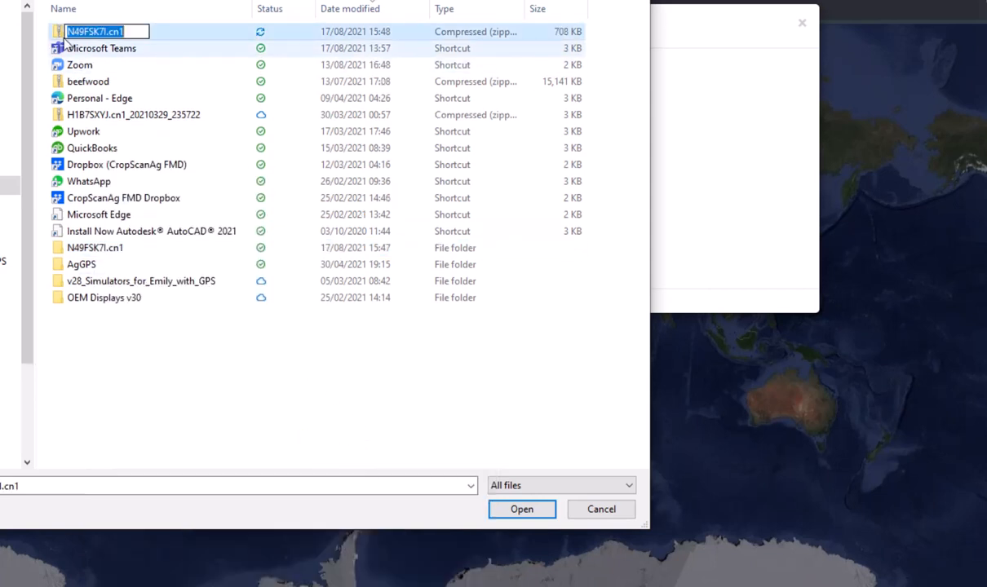
{"action": "key", "text": "Return"}
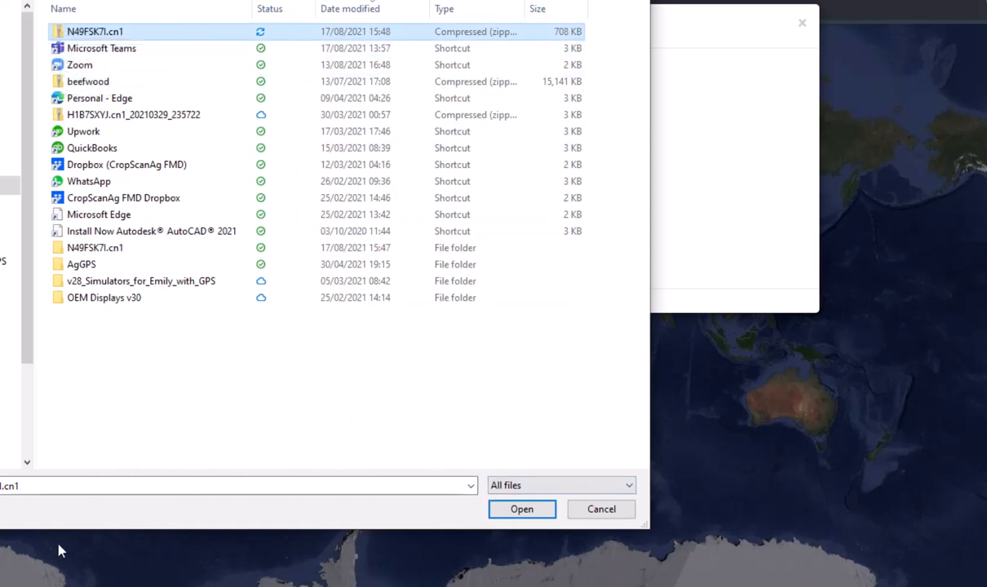
{"action": "left_click", "coordinate": [515, 509]}
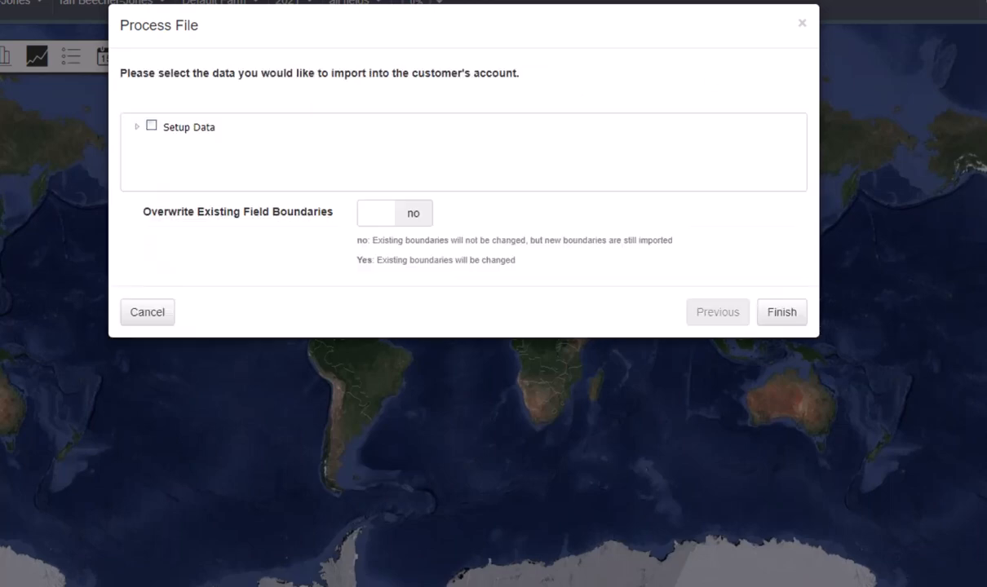
- Select all setup data for E Jones & Sons, including its four farms, and finish the import
{"action": "left_click", "coordinate": [152, 128]}
{"action": "left_click", "coordinate": [139, 129]}
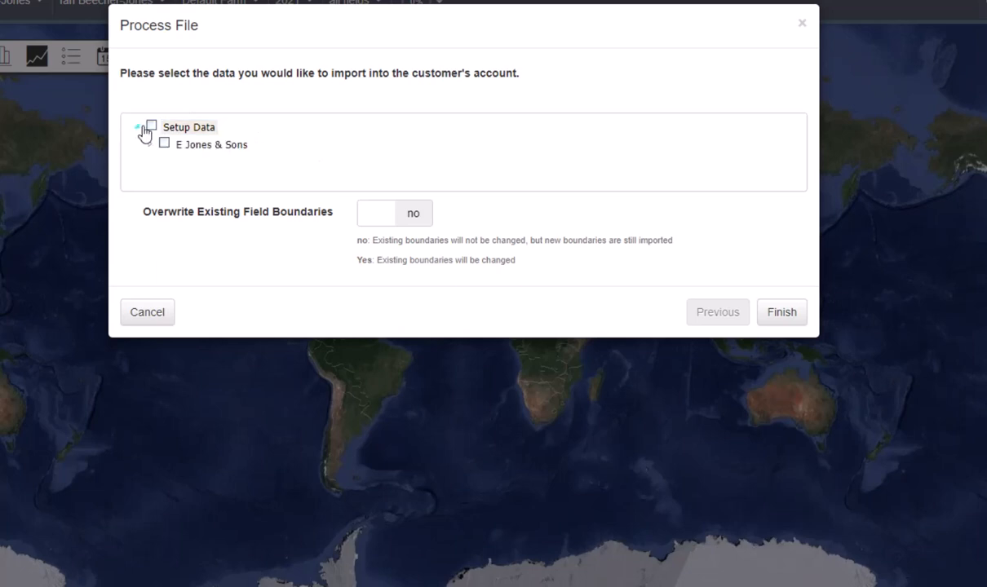
{"action": "left_click", "coordinate": [152, 126]}
{"action": "left_click", "coordinate": [151, 145]}
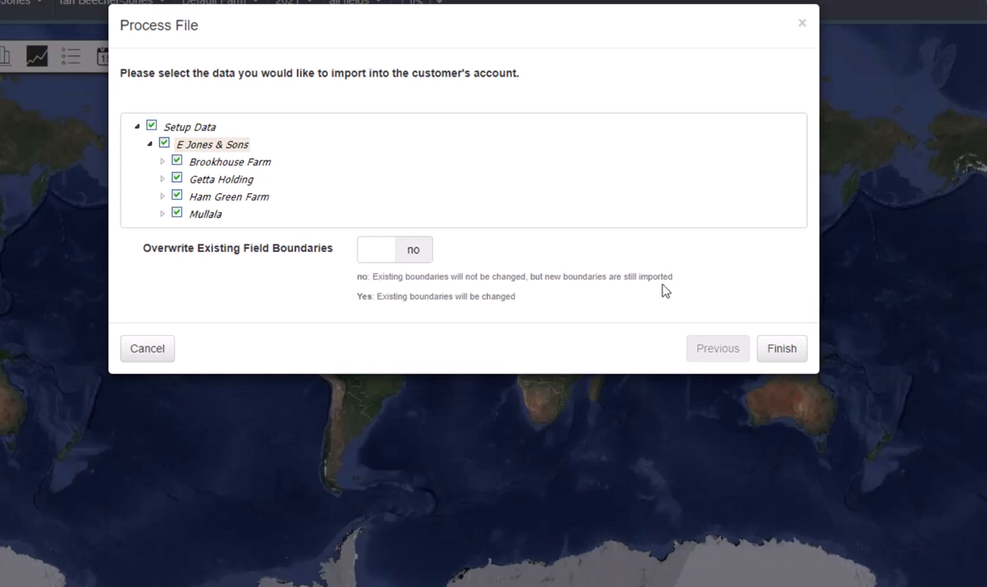
{"action": "left_click", "coordinate": [773, 352]}
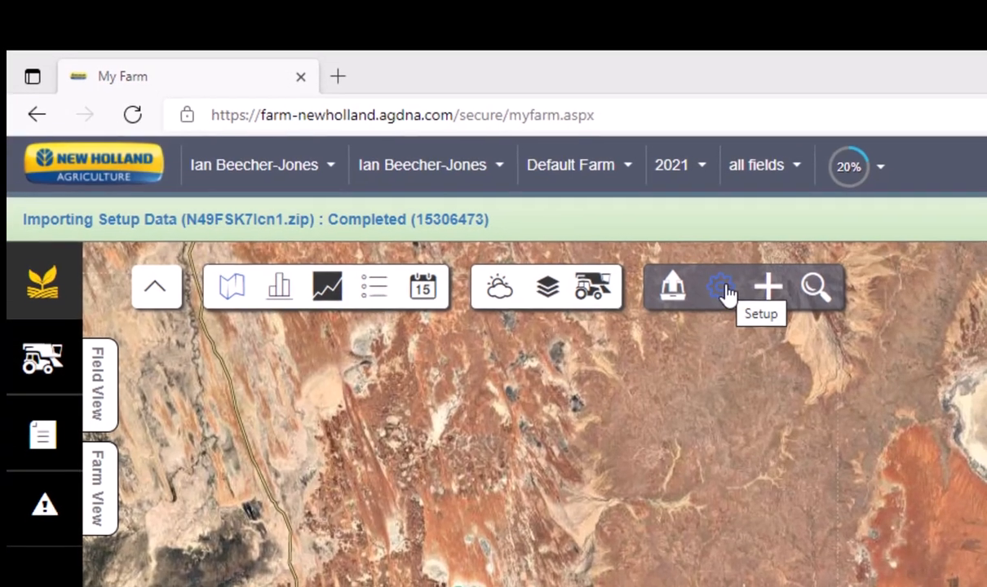
- Delete the grower that has no fields from the growers in the farm setup, along with its associated farm
{"action": "left_click", "coordinate": [725, 291]}
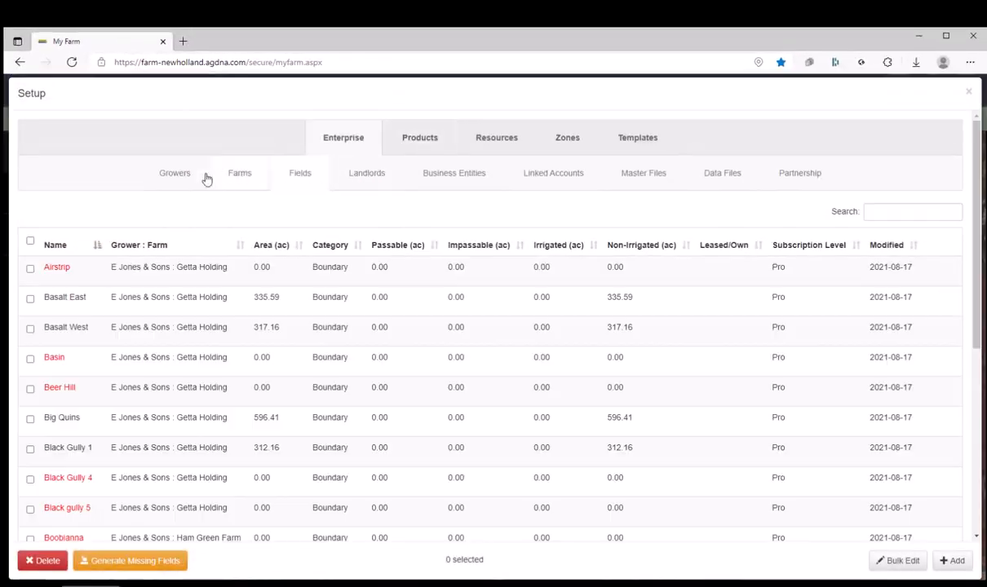
{"action": "left_click", "coordinate": [177, 181]}
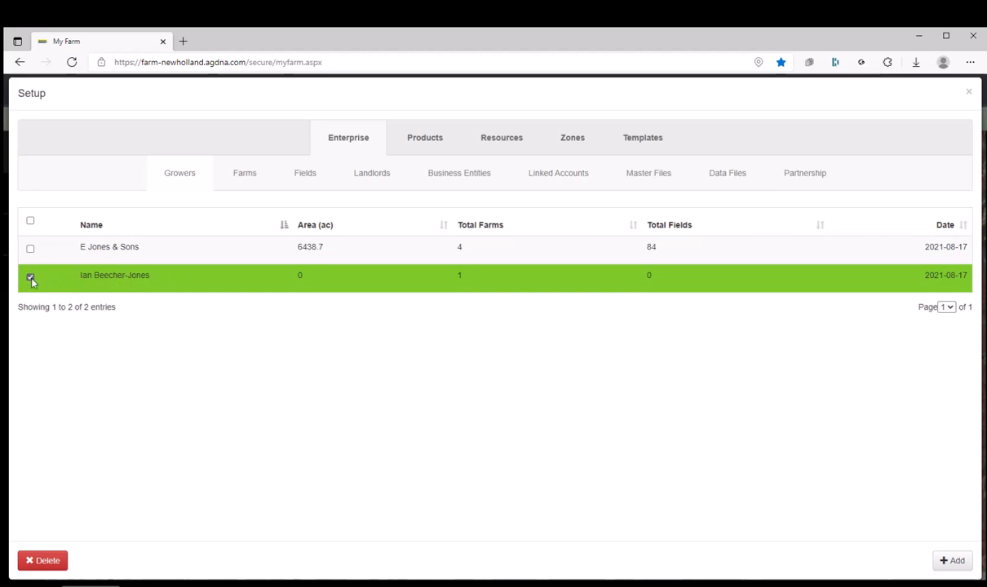
{"action": "left_click", "coordinate": [51, 561]}
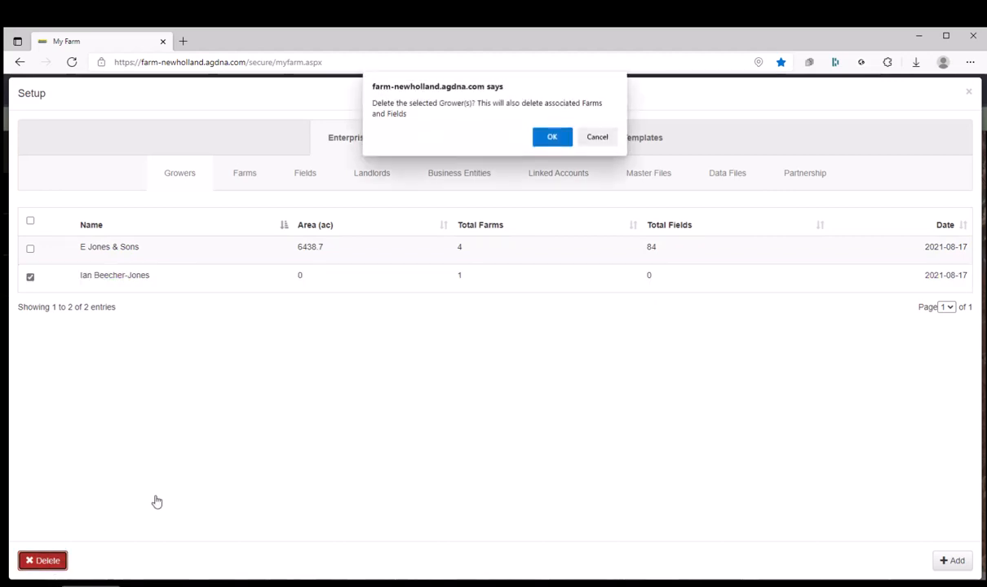
{"action": "left_click", "coordinate": [551, 137]}
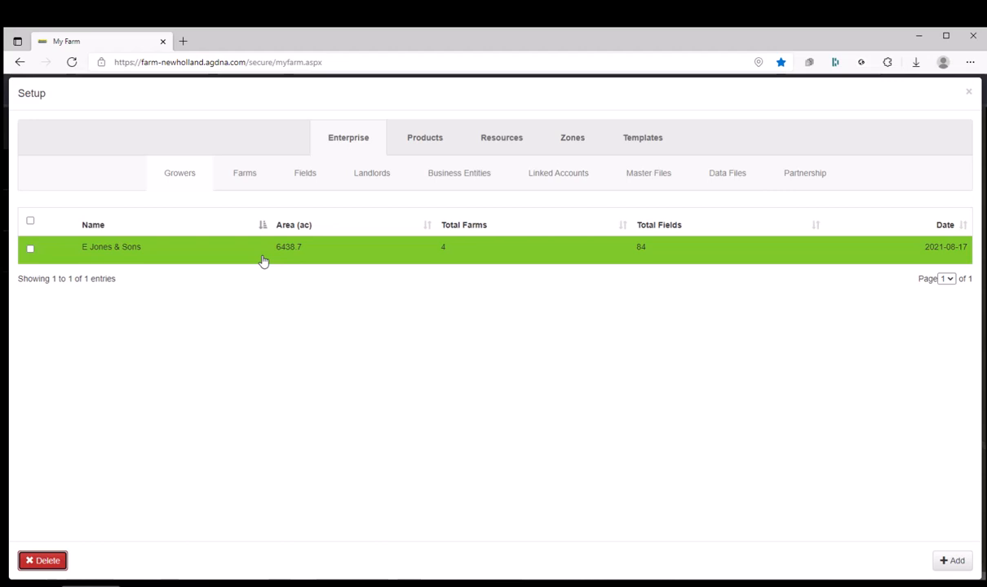
- Review the imported farms and fields in the enterprise setup, and close the setup
{"action": "left_click", "coordinate": [239, 181]}
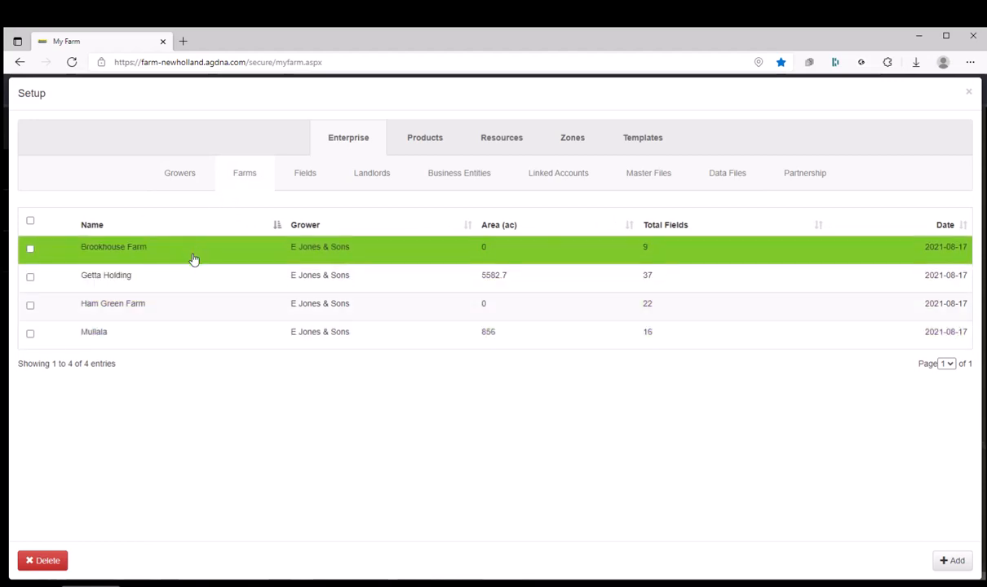
{"action": "left_click", "coordinate": [304, 177]}
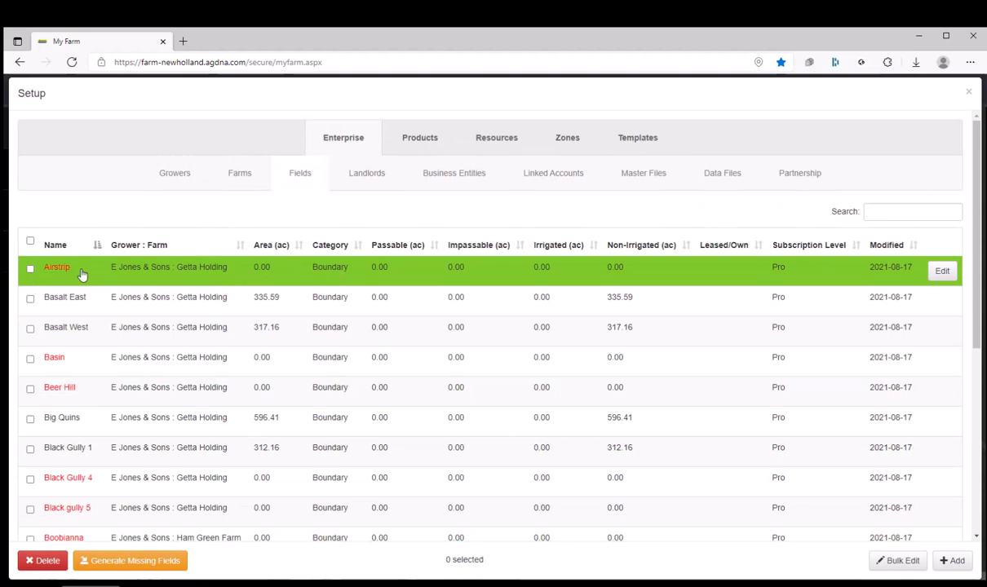
{"action": "left_click", "coordinate": [969, 94]}
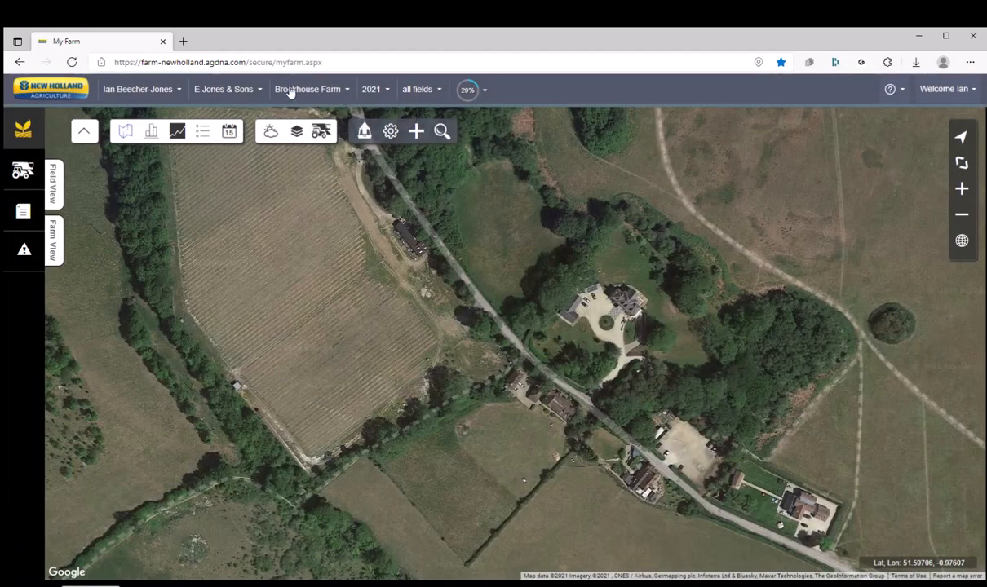
- Switch the map to the Getta Holding farm of E Jones & Sons
{"action": "left_click", "coordinate": [219, 92]}
{"action": "left_click", "coordinate": [277, 90]}
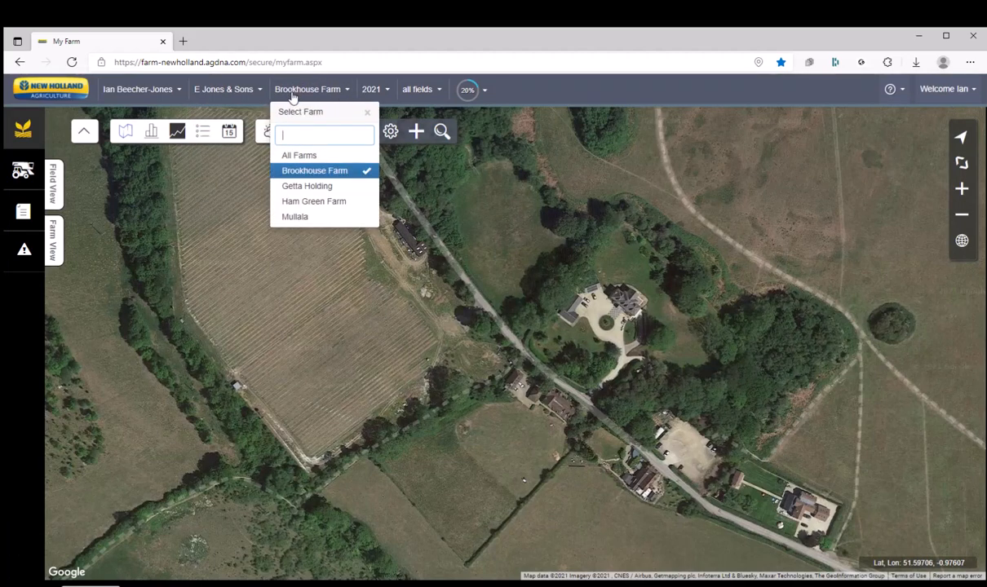
{"action": "left_click", "coordinate": [306, 186]}
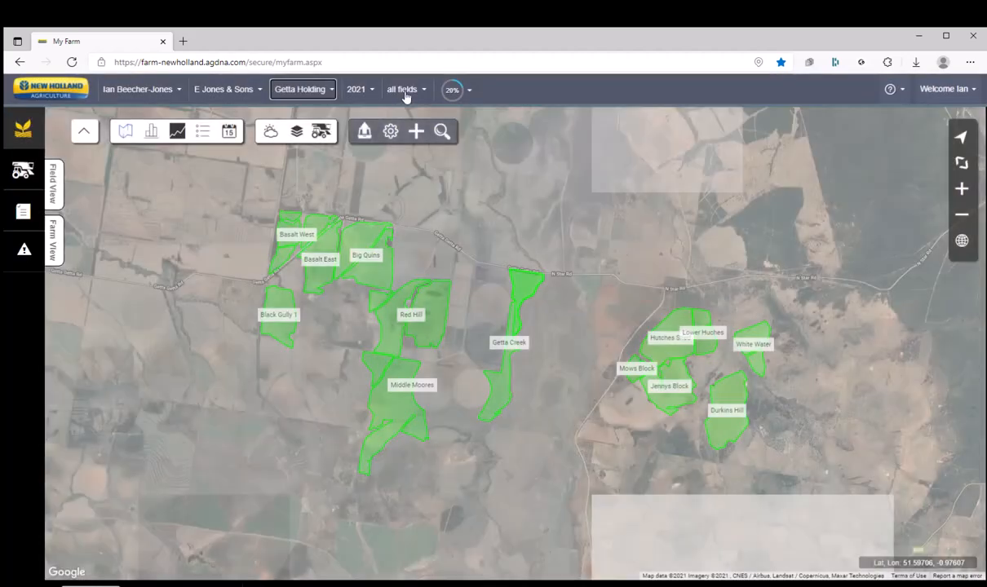
- Compare the Airstrip and Basalt East fields on the map, return to Airstrip and reopen the field selection
{"action": "left_click", "coordinate": [405, 92]}
{"action": "left_click", "coordinate": [408, 171]}
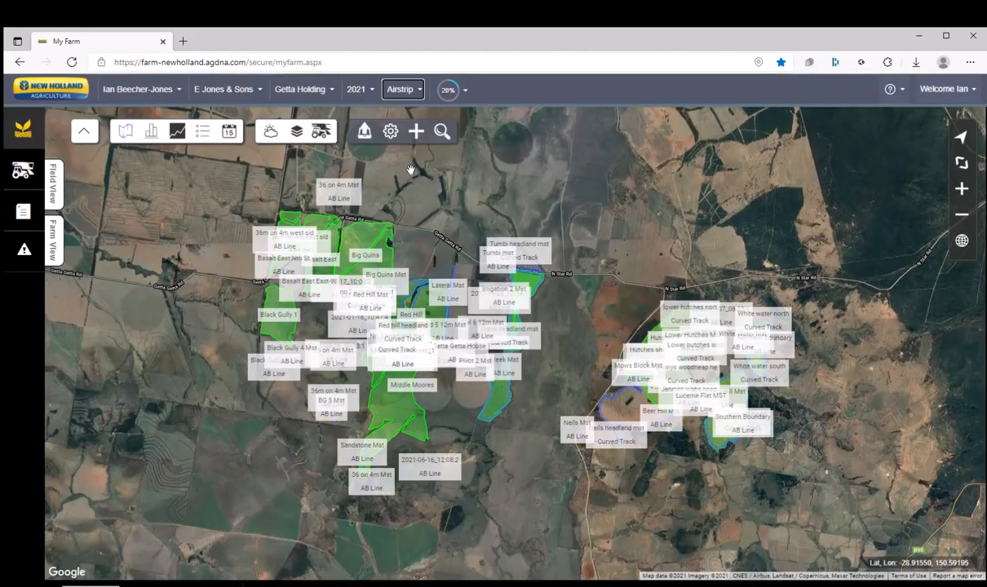
{"action": "left_click", "coordinate": [396, 91]}
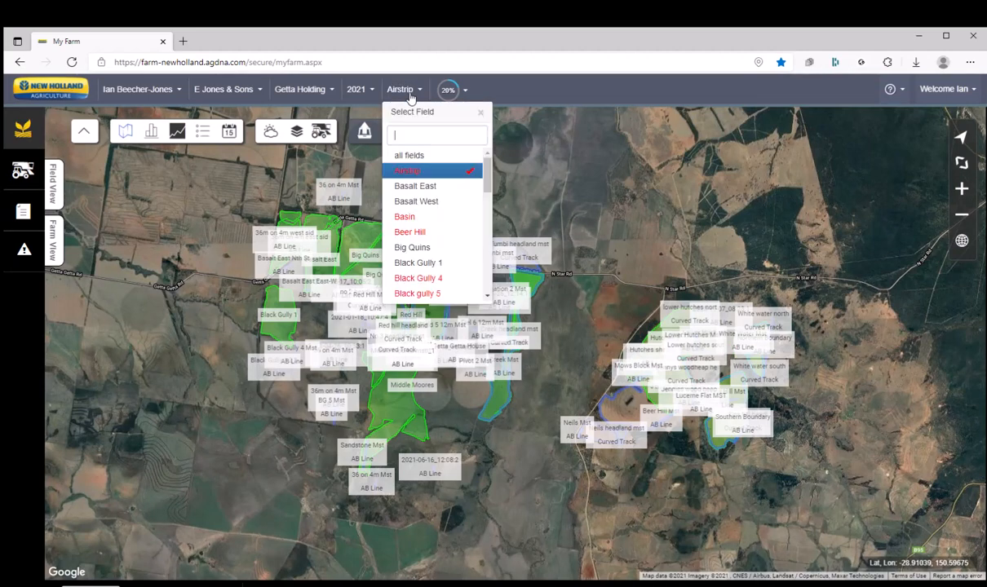
{"action": "left_click", "coordinate": [413, 186]}
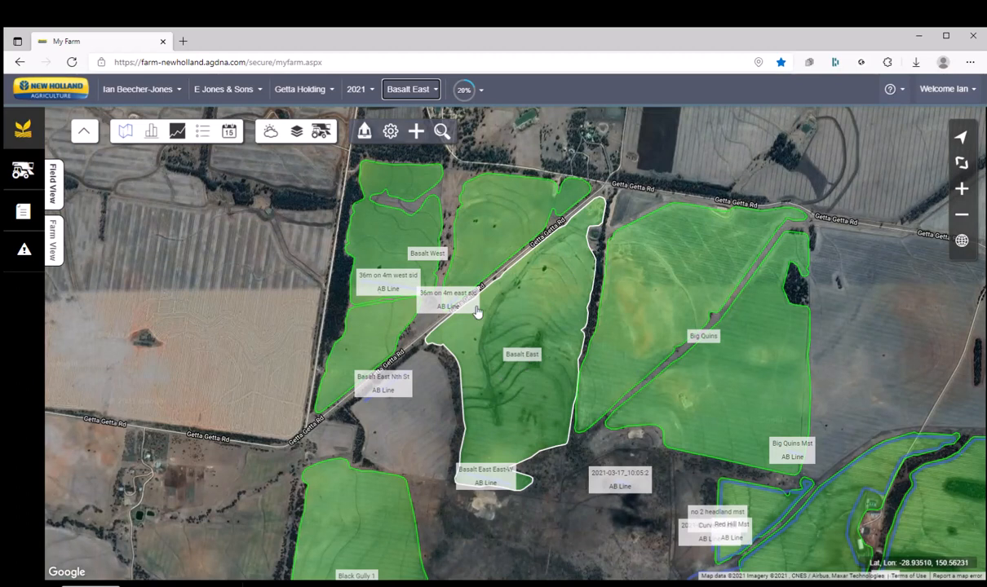
{"action": "left_click", "coordinate": [408, 89]}
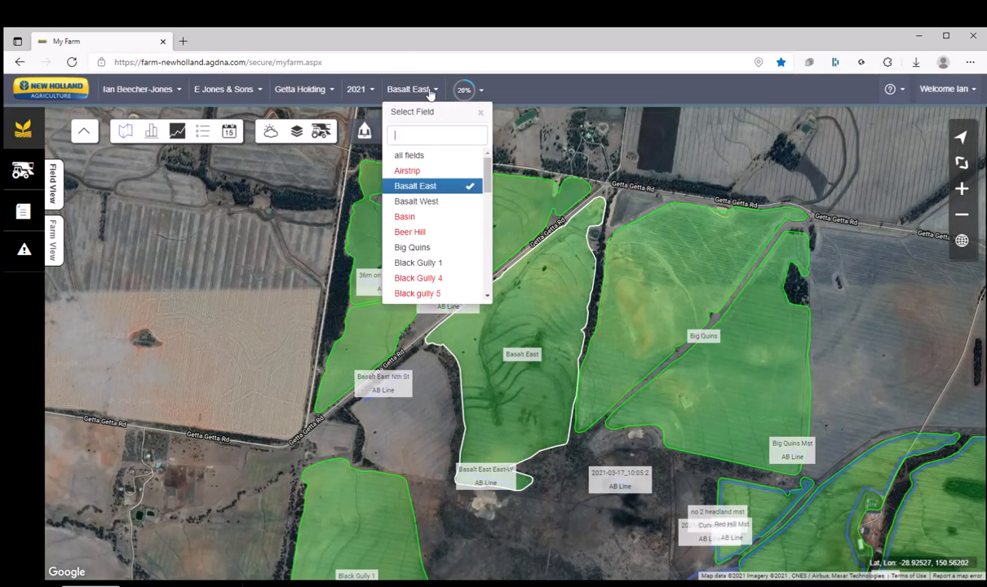
{"action": "left_click", "coordinate": [405, 171]}
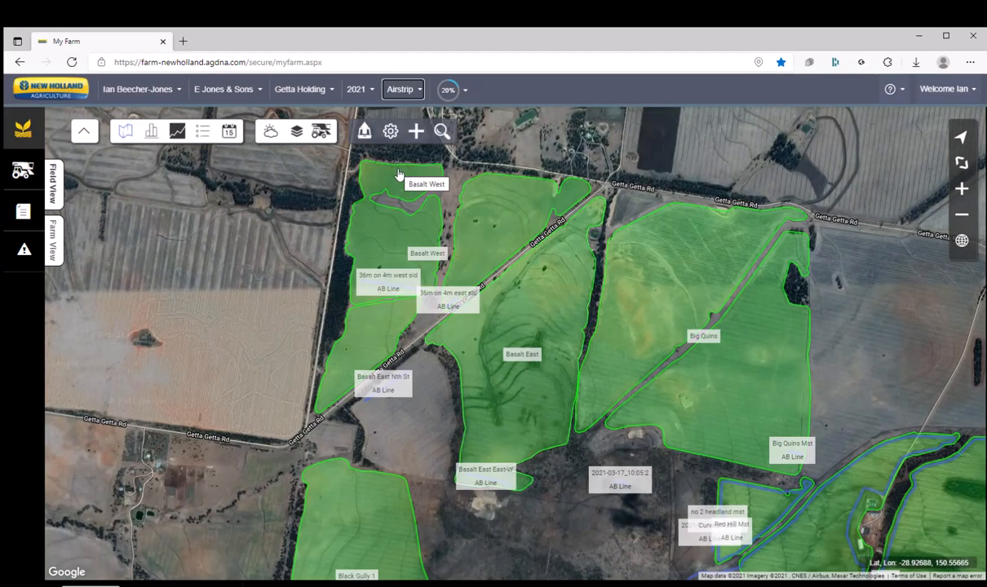
{"action": "left_click", "coordinate": [401, 90]}
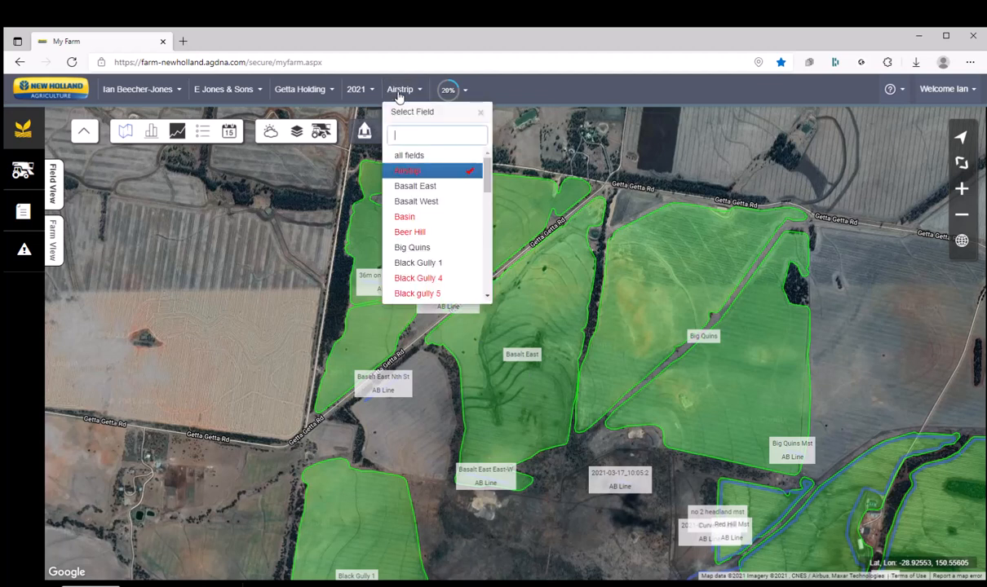